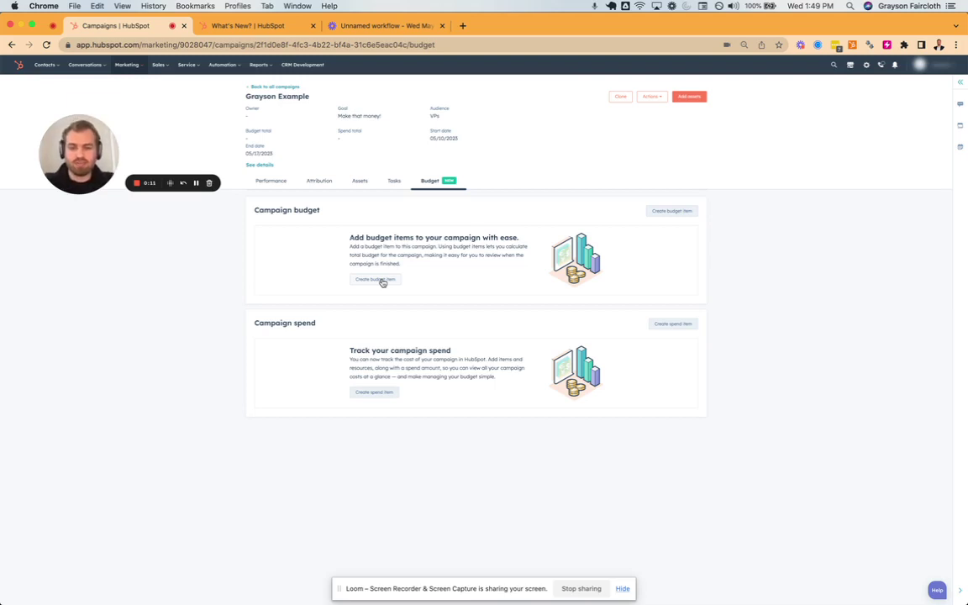
Open a new budget item form for the Grayson Example campaign, leaving the name field empty.
click(382, 280)
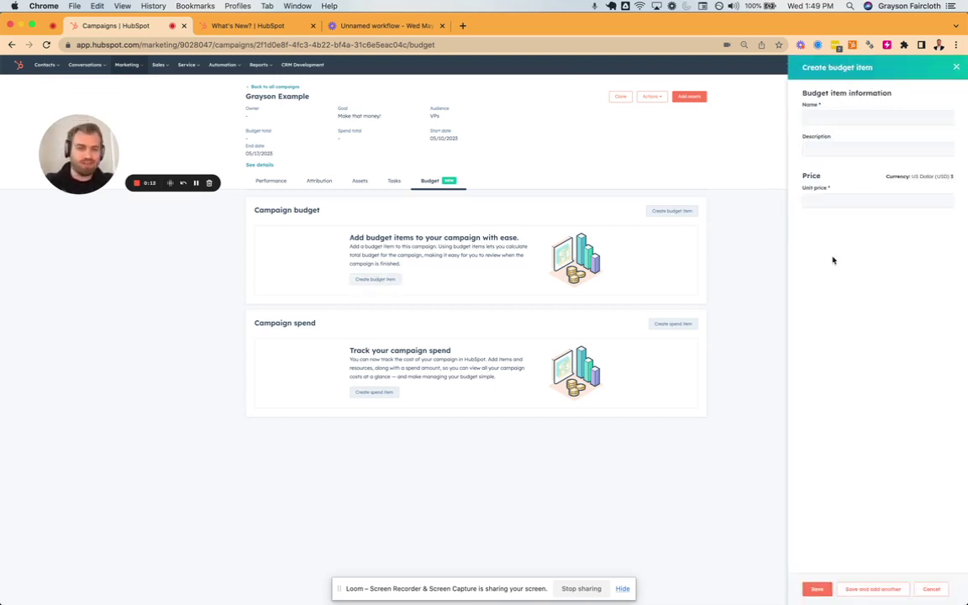
click(834, 118)
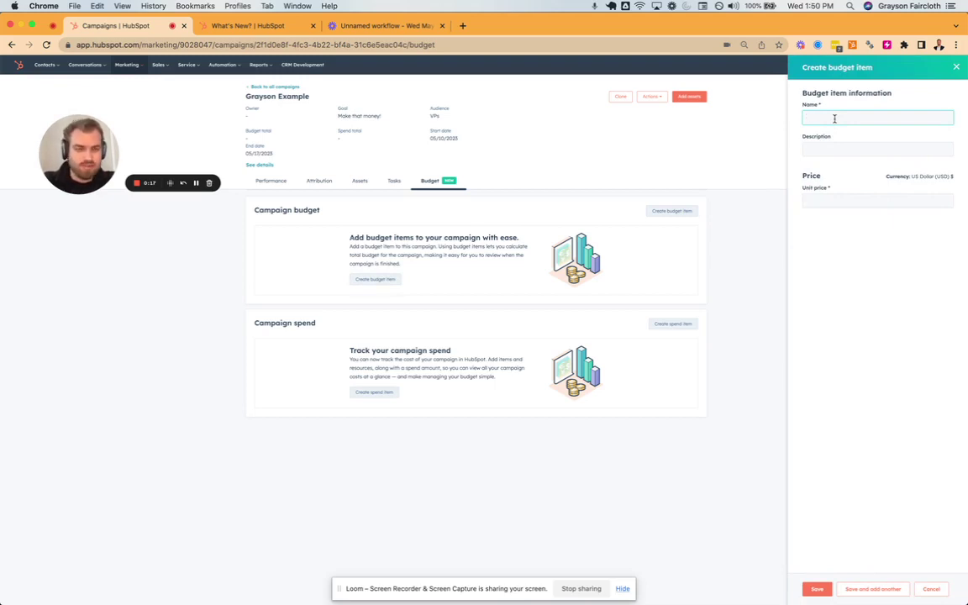
text(G)
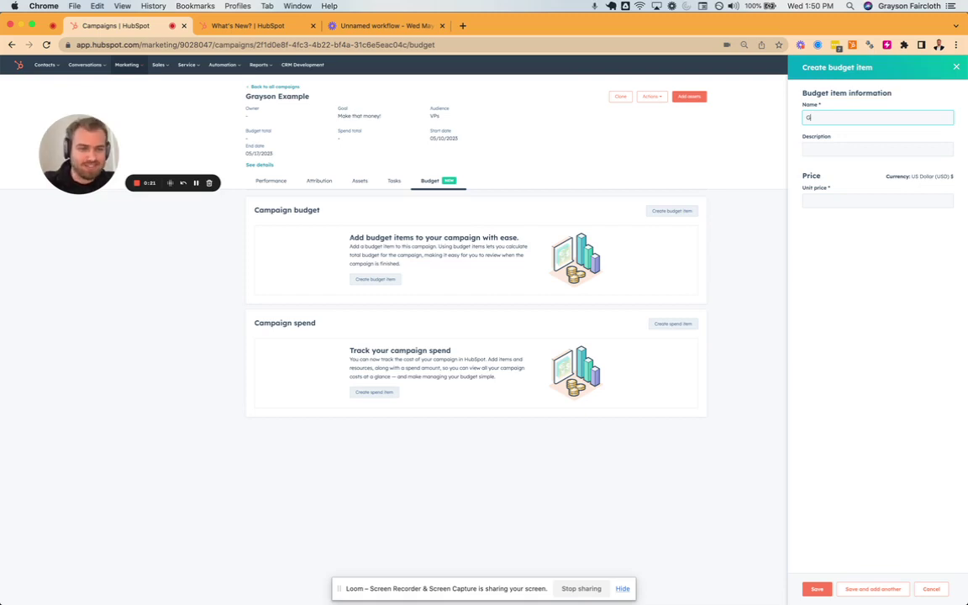
key(BackSpace)
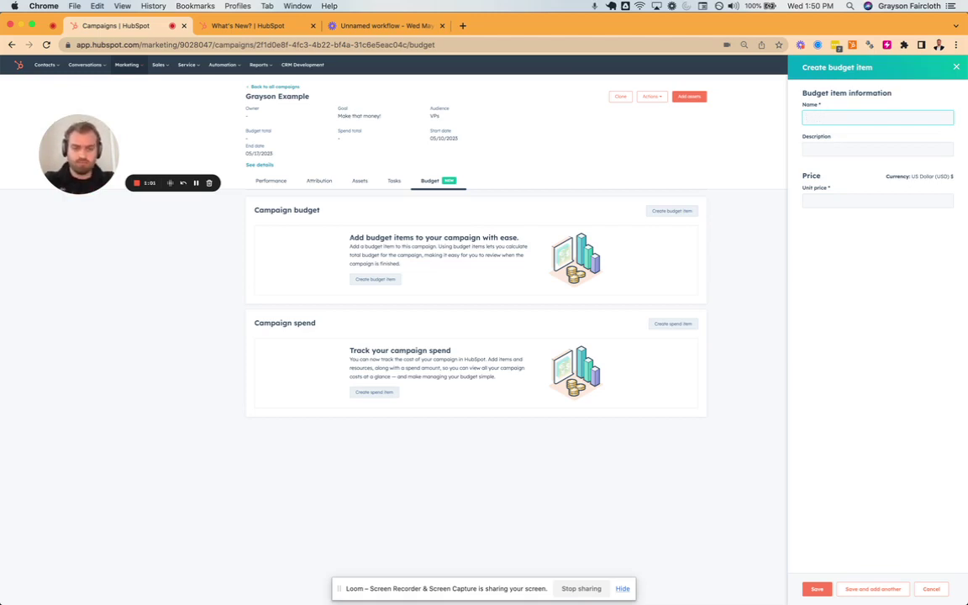
Save budget item 'Flyers for Campaign', described '1000 flyers for gorilla marketing', unit price 1000.
text(Fly)
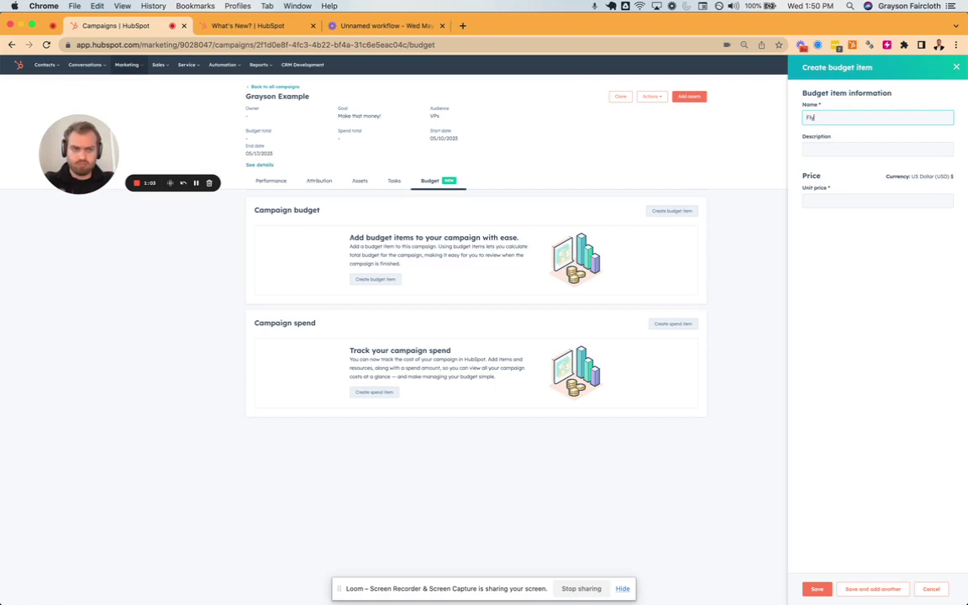
text(ers for Campaign)
click(853, 150)
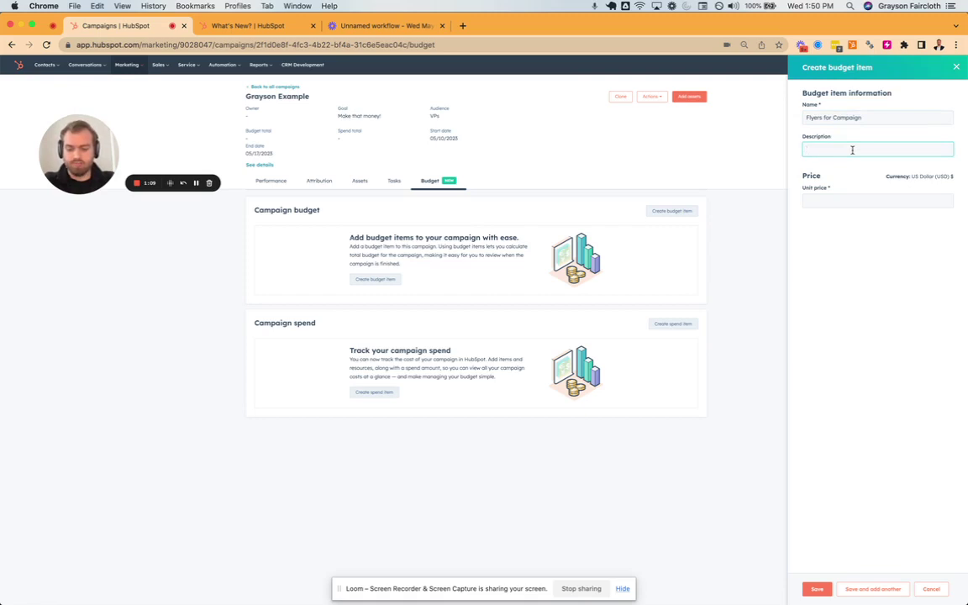
text(1000)
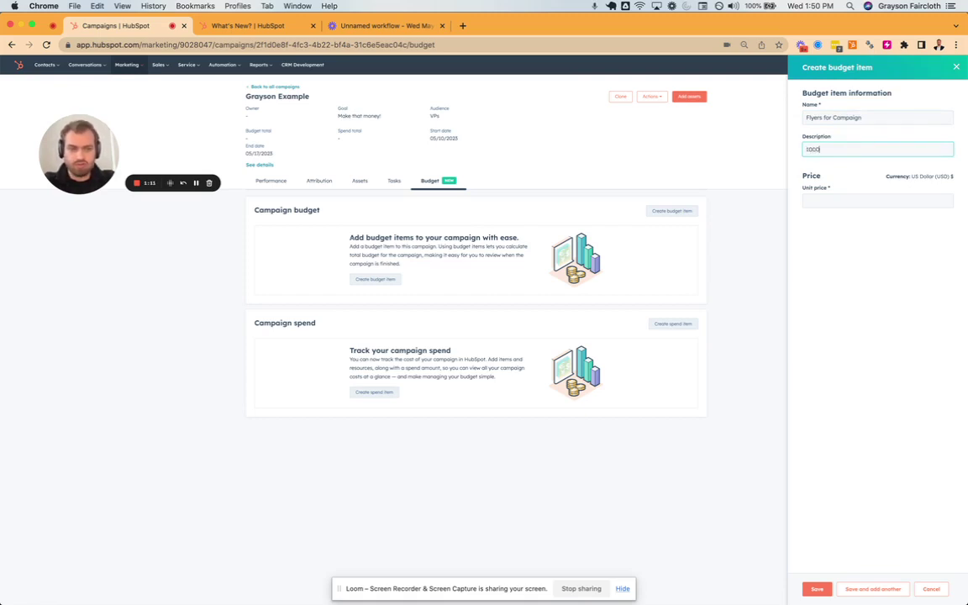
text( flyers for )
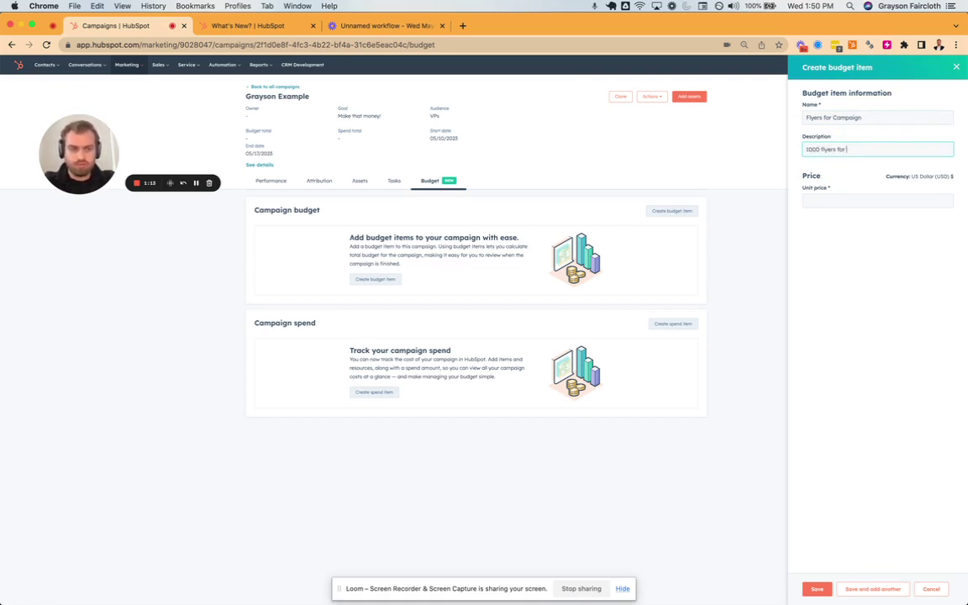
text(gorilla marke)
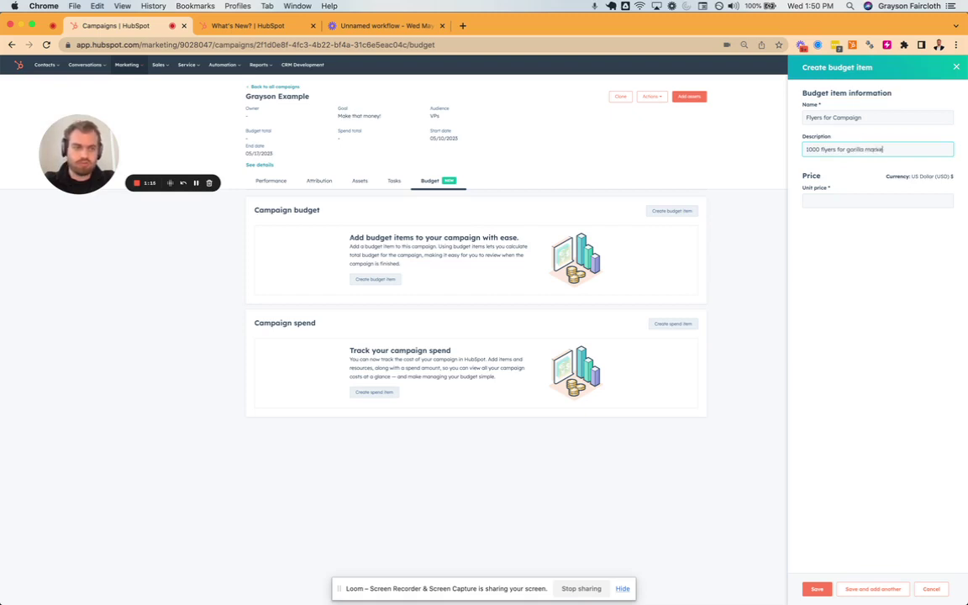
text(ting)
click(851, 200)
text(1000)
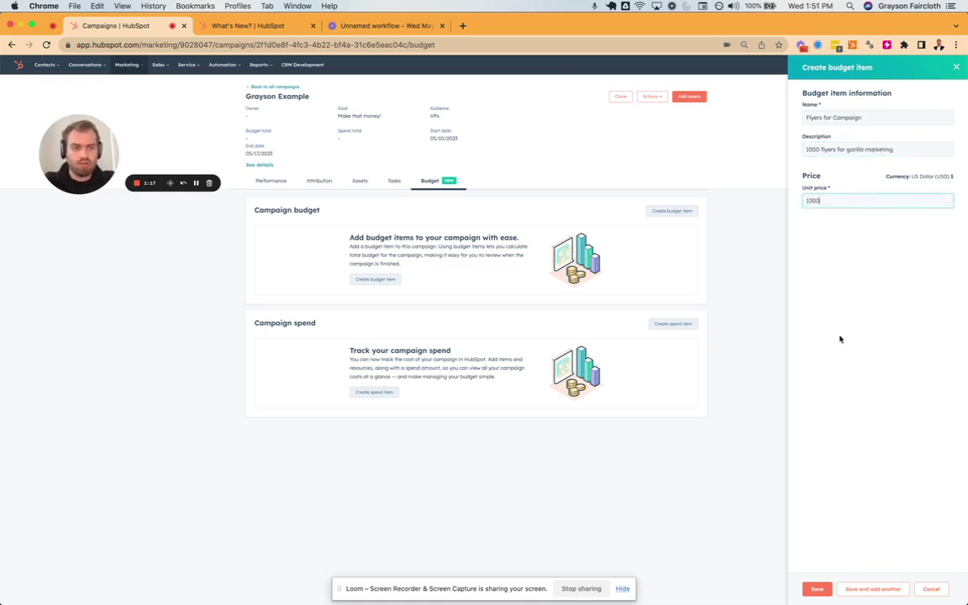
click(816, 588)
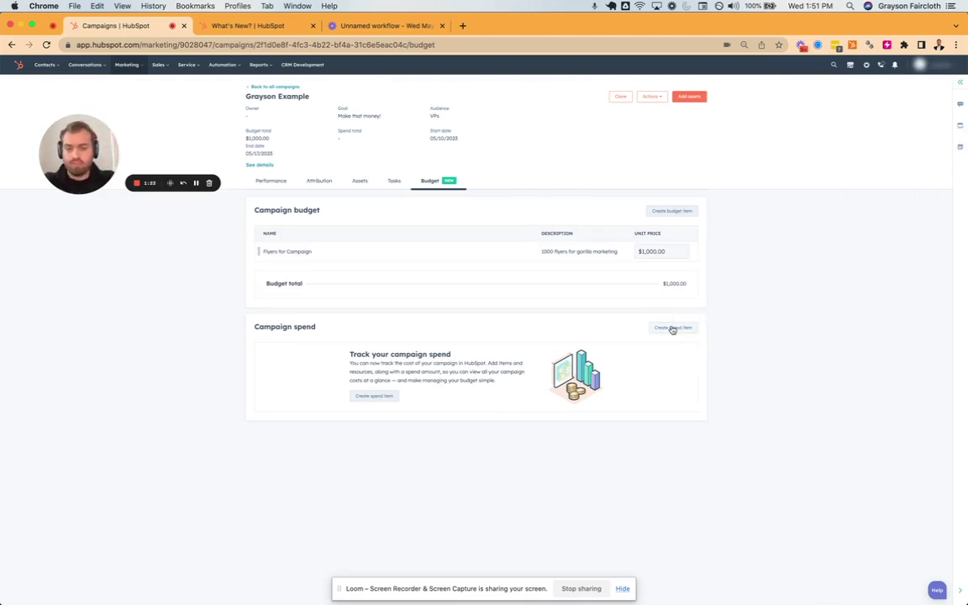
Start a new spend item named 'Flyers for Campaign'.
click(369, 396)
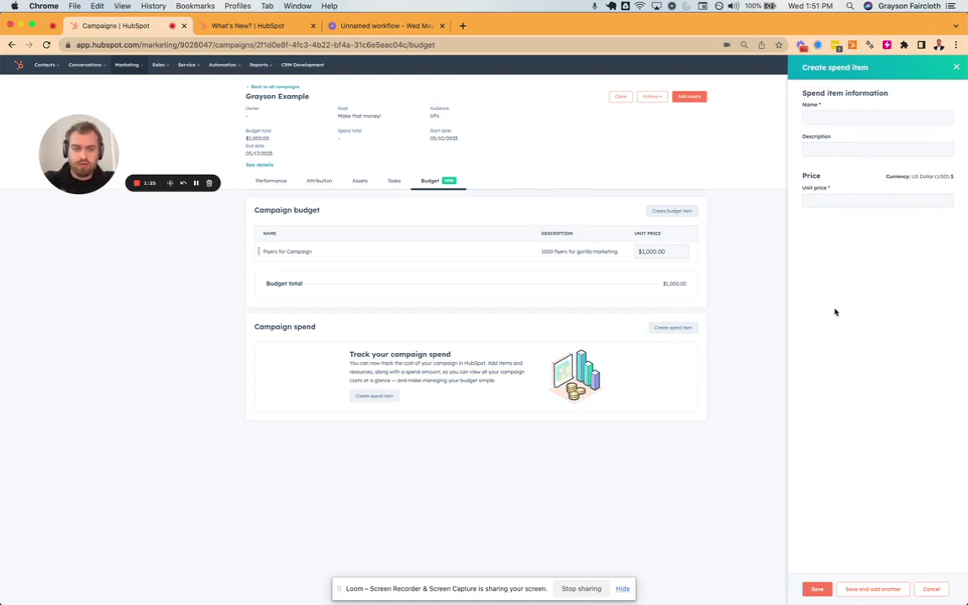
click(829, 116)
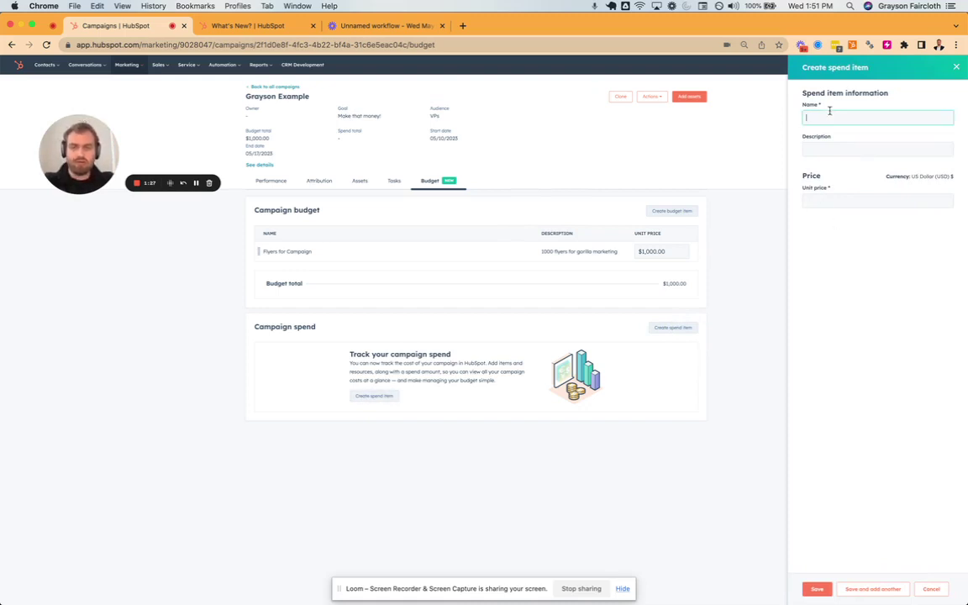
text(Fl)
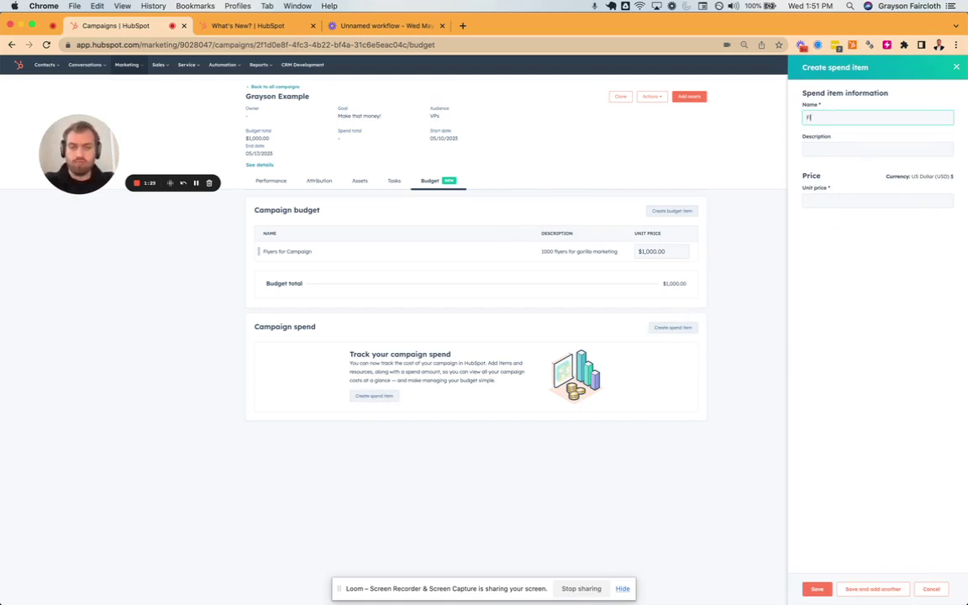
text(yers for Campaign)
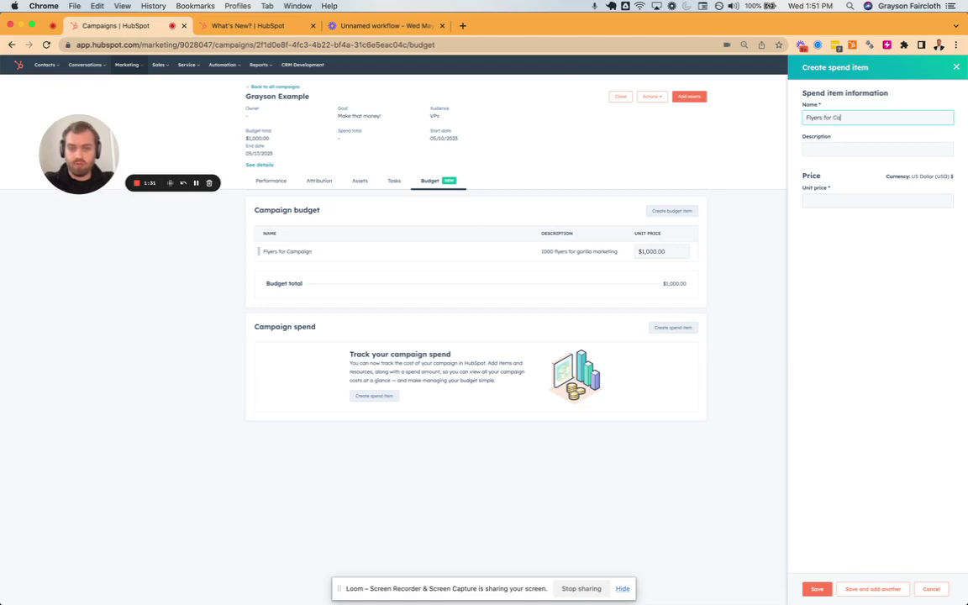
click(845, 148)
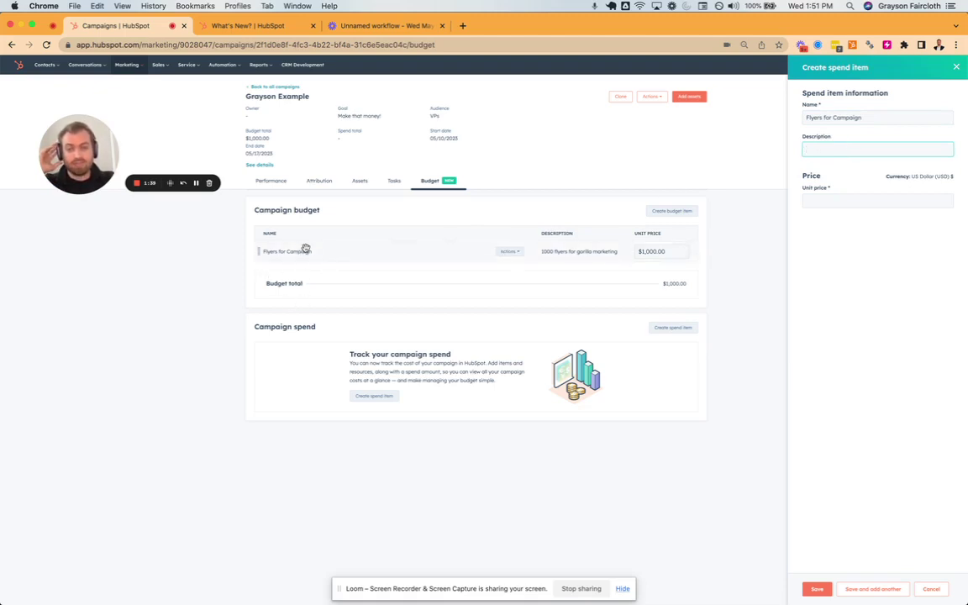
click(509, 251)
click(713, 263)
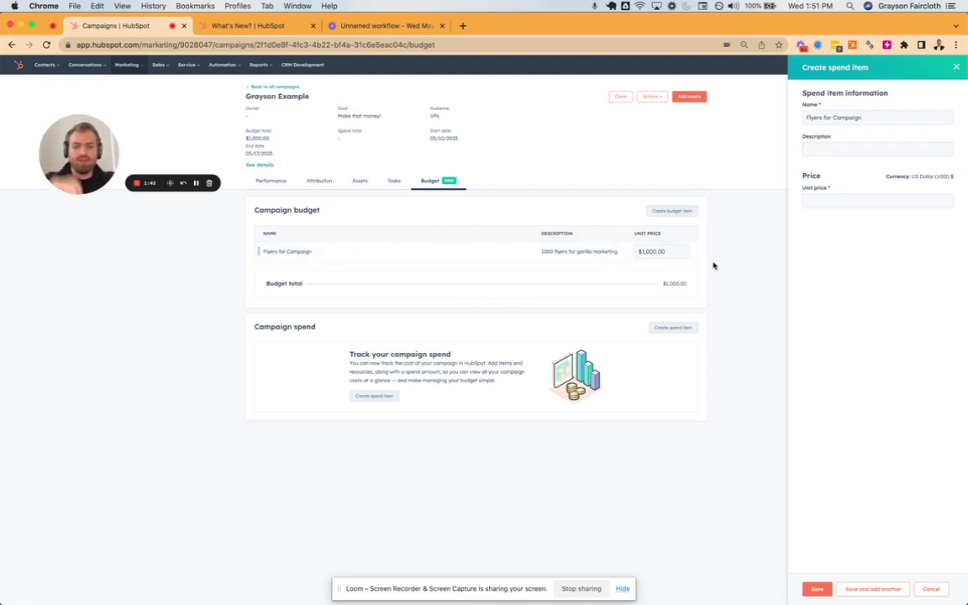
click(838, 149)
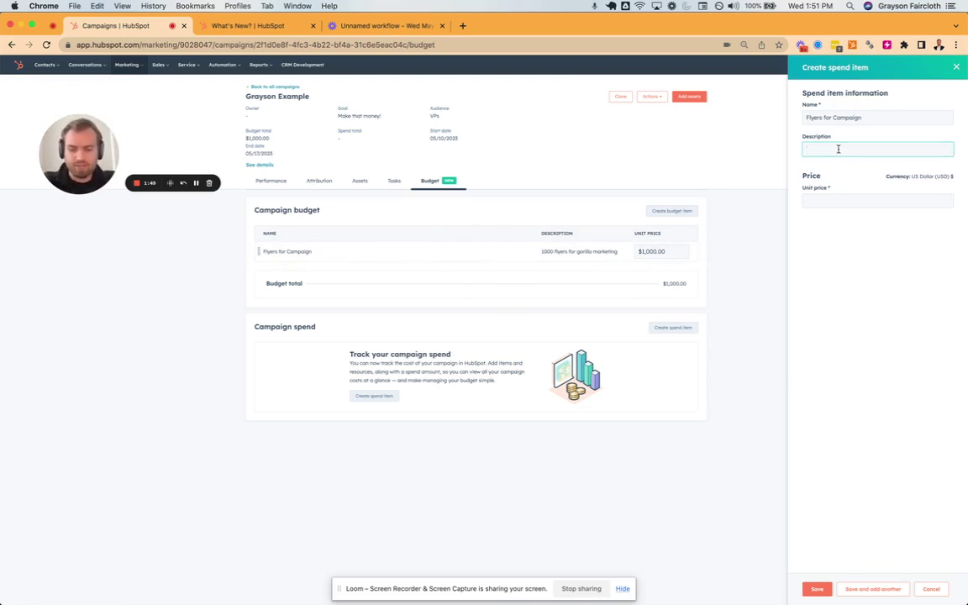
Describe the spend item as '500 flyers for gorilla marketing', set unit price 500, and save.
text(500)
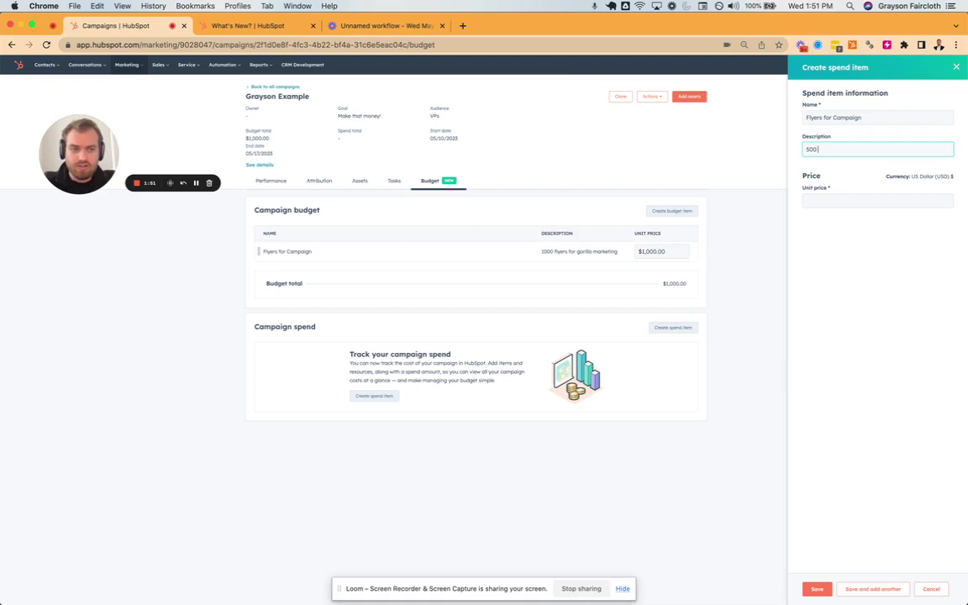
text( flyers)
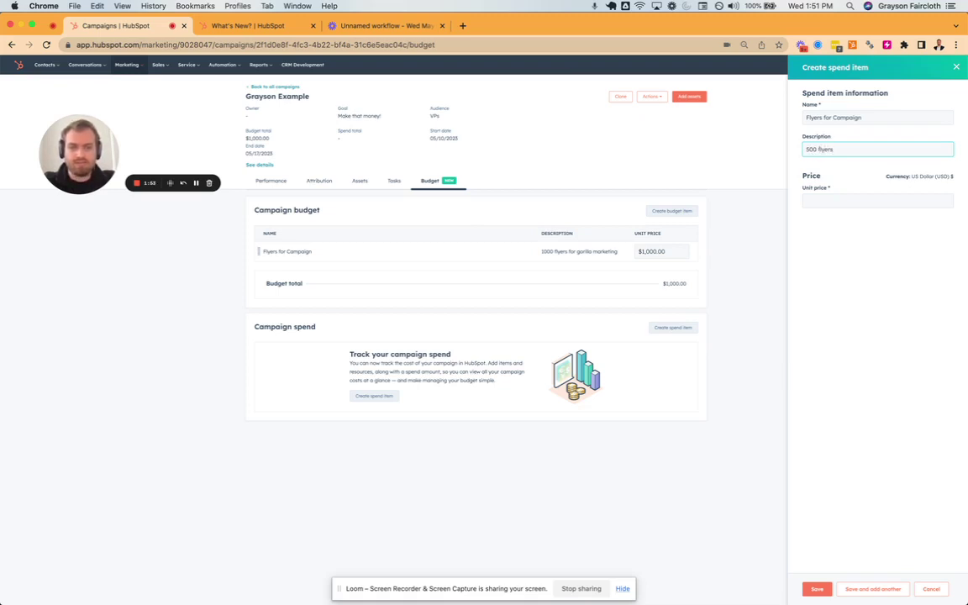
text( for gorilla m)
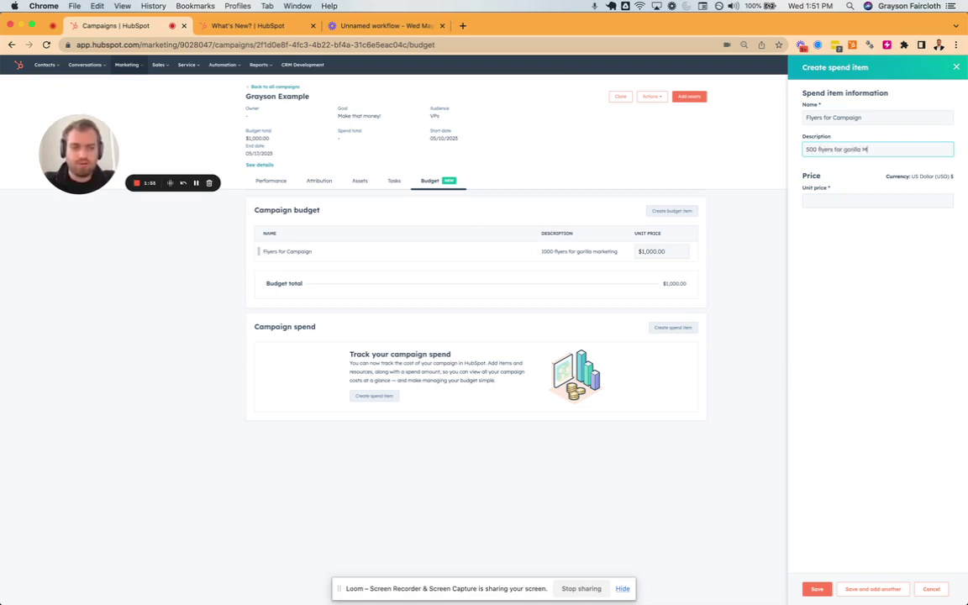
text(arketi)
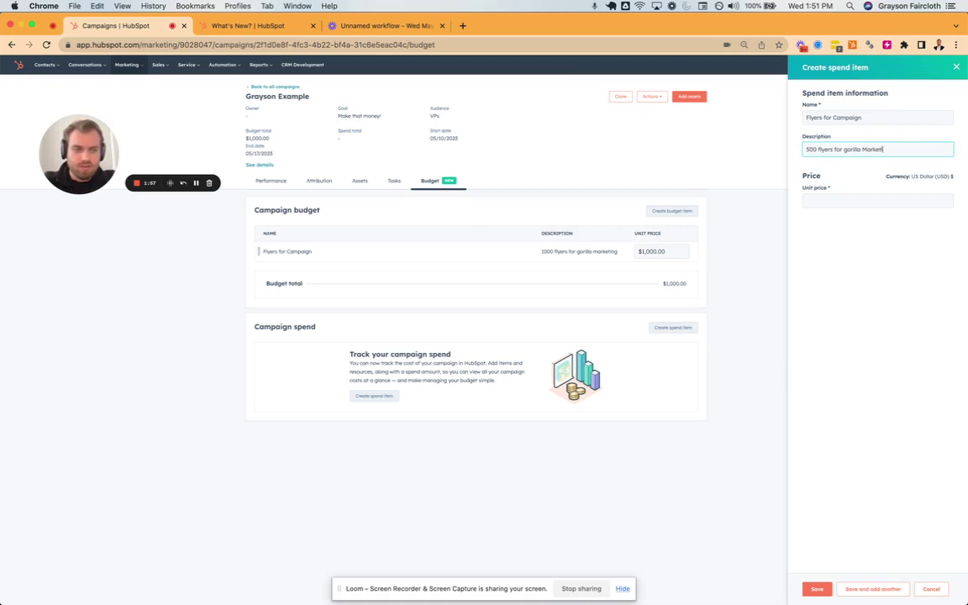
text(ng)
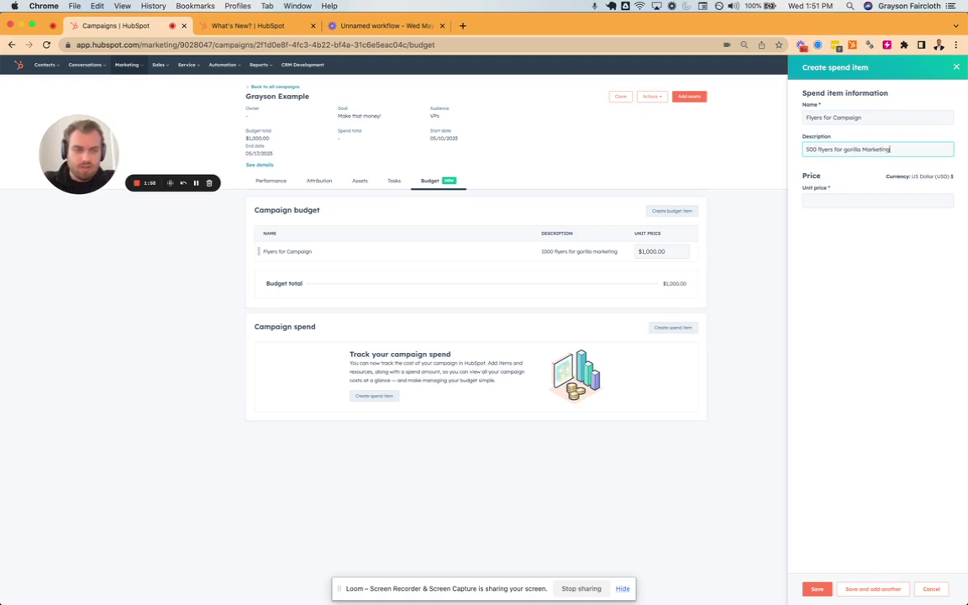
click(674, 253)
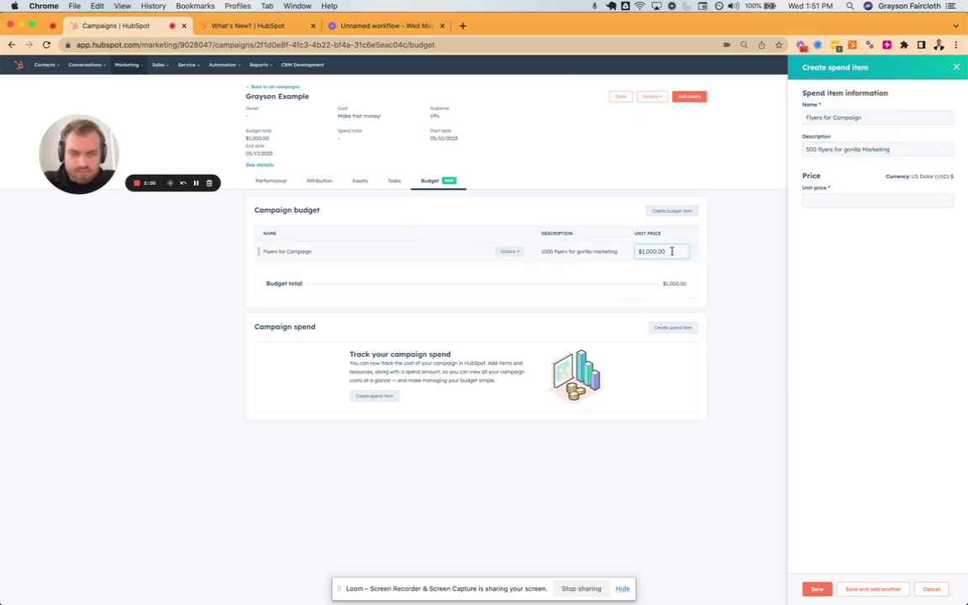
click(812, 201)
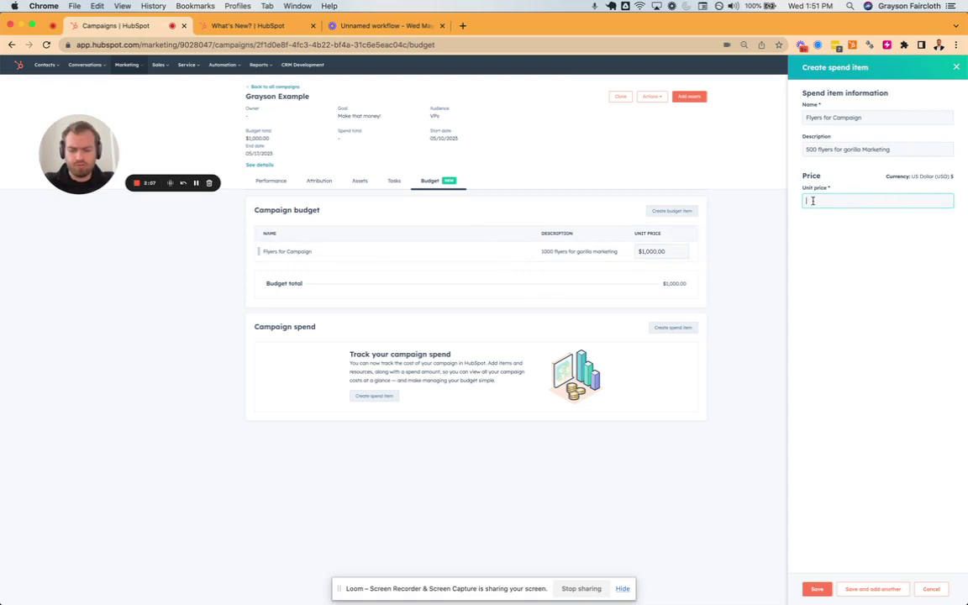
text(500)
click(815, 588)
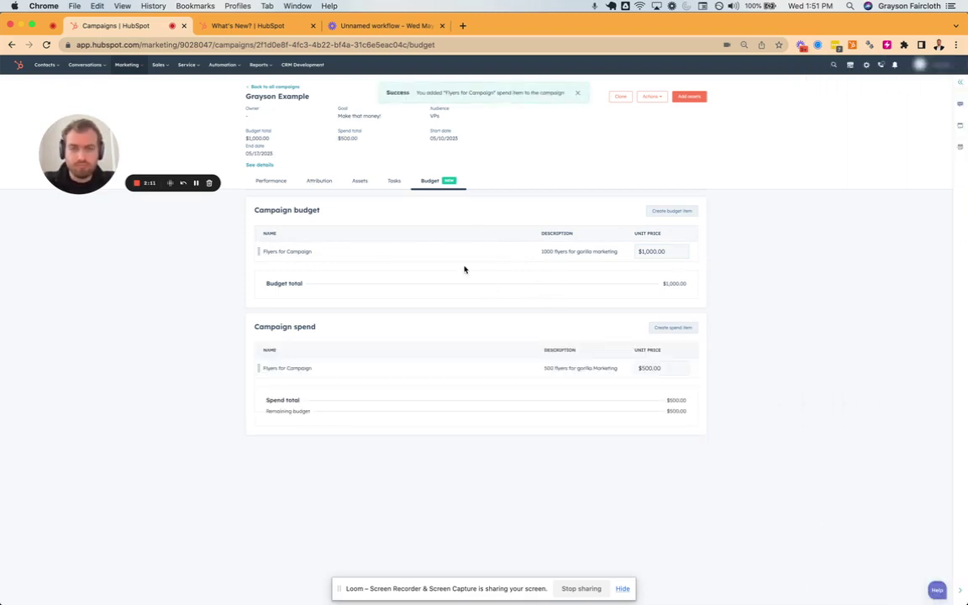
Save a 'Table' spend item described 'Table for the event' with unit price 100.
click(677, 329)
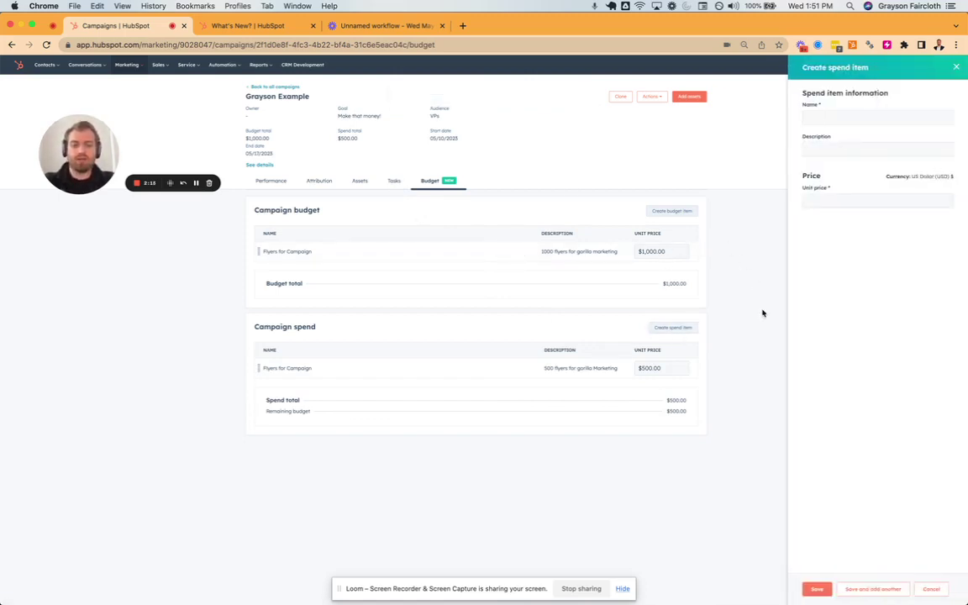
click(824, 118)
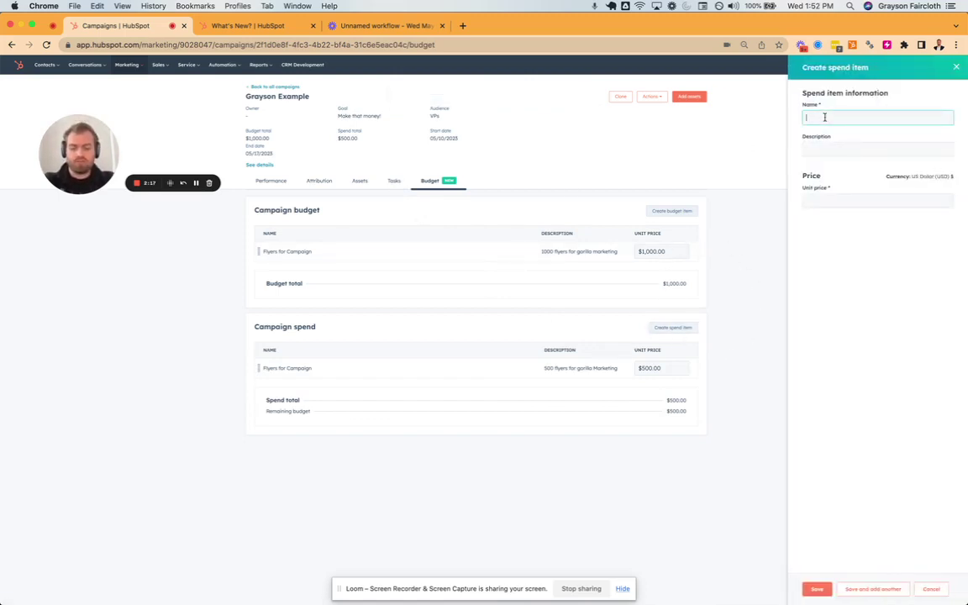
text(Table)
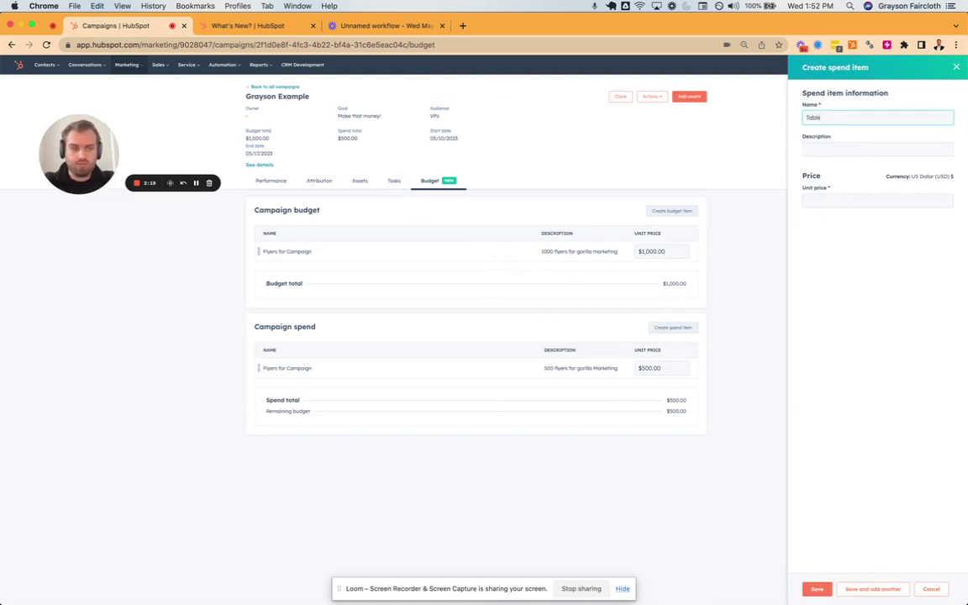
click(821, 148)
text(Table ta)
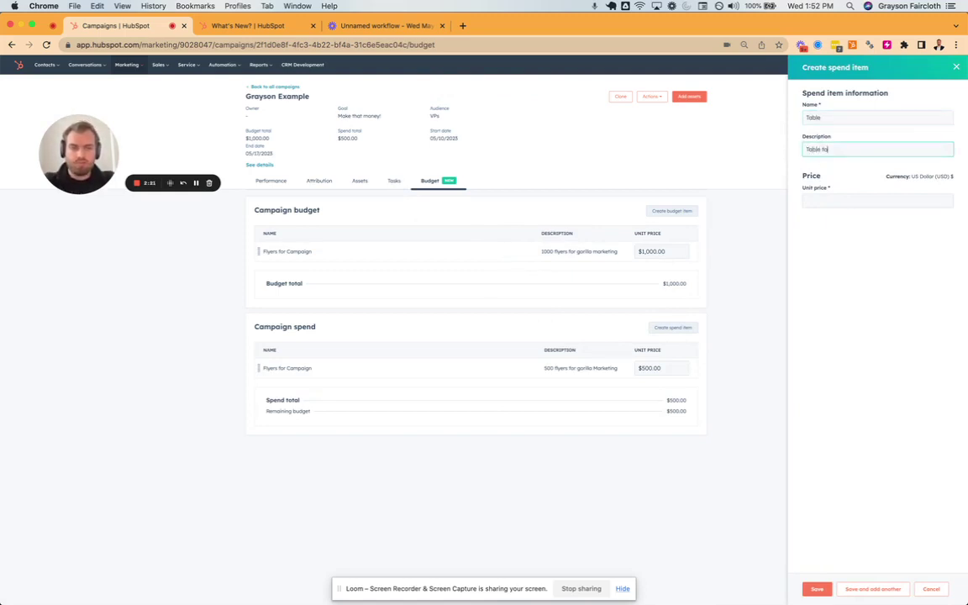
text(r the event)
click(823, 199)
text(10)
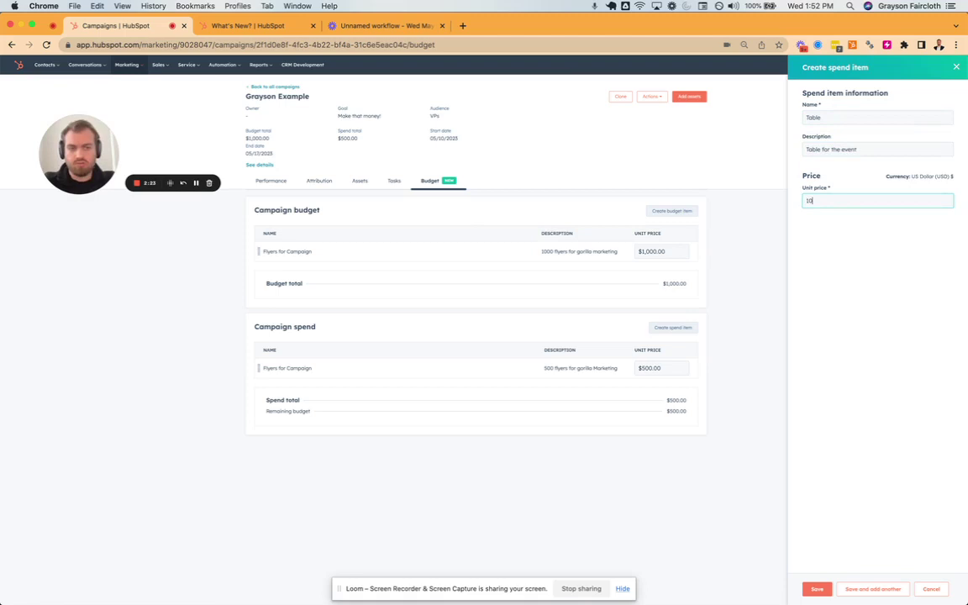
text(0)
click(816, 588)
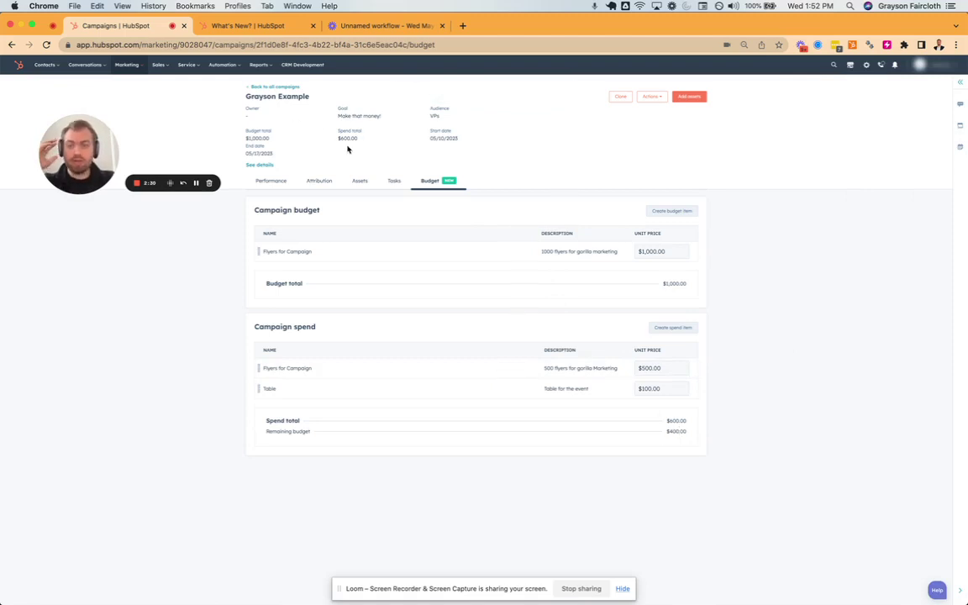
click(394, 183)
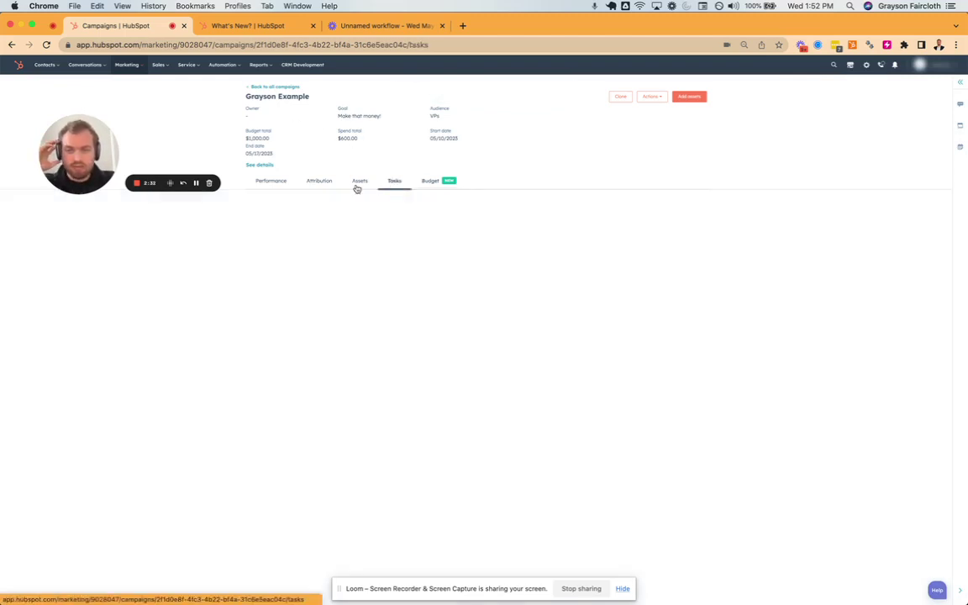
click(354, 187)
click(311, 187)
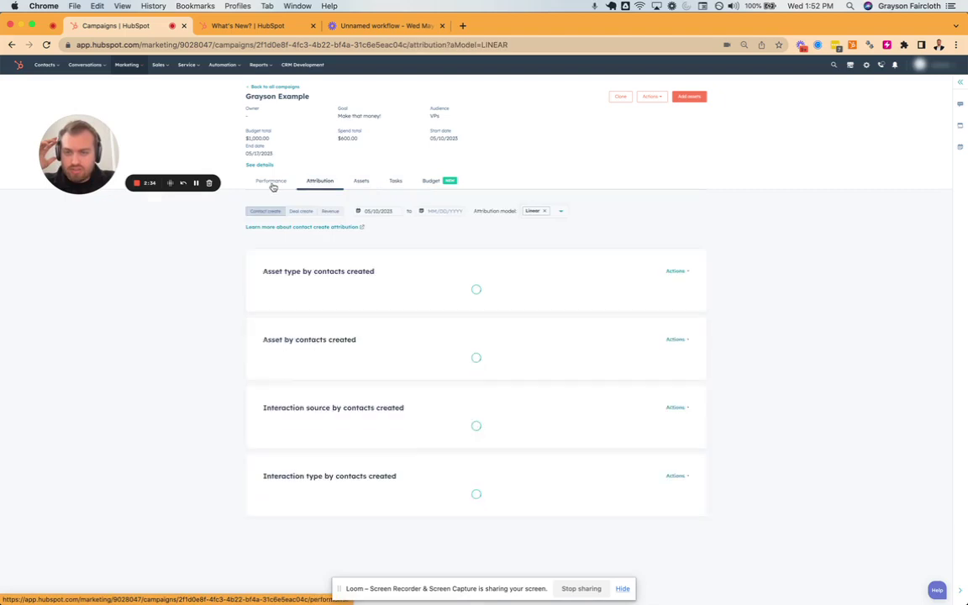
click(272, 184)
scroll(221, 408, down, 2)
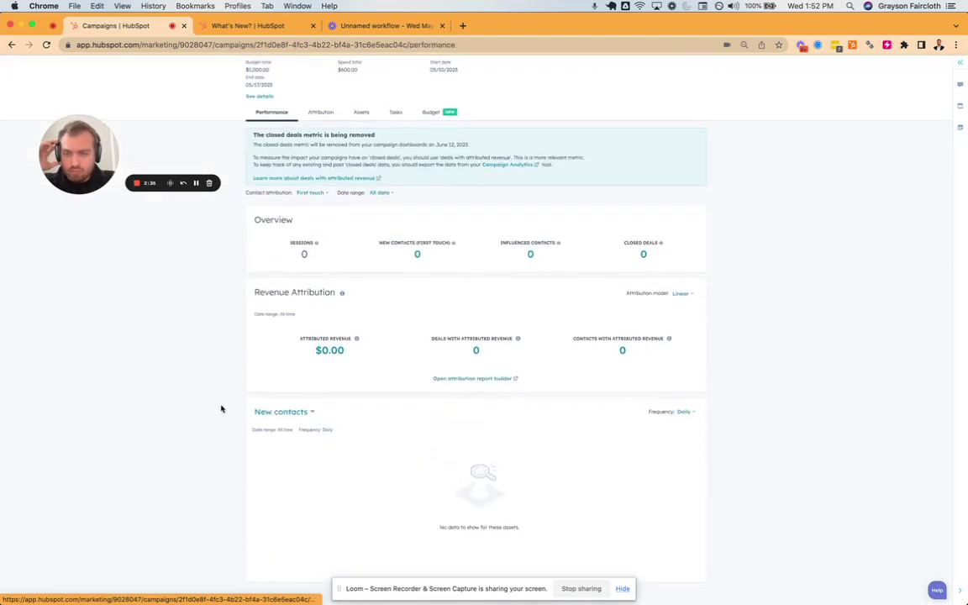
click(443, 109)
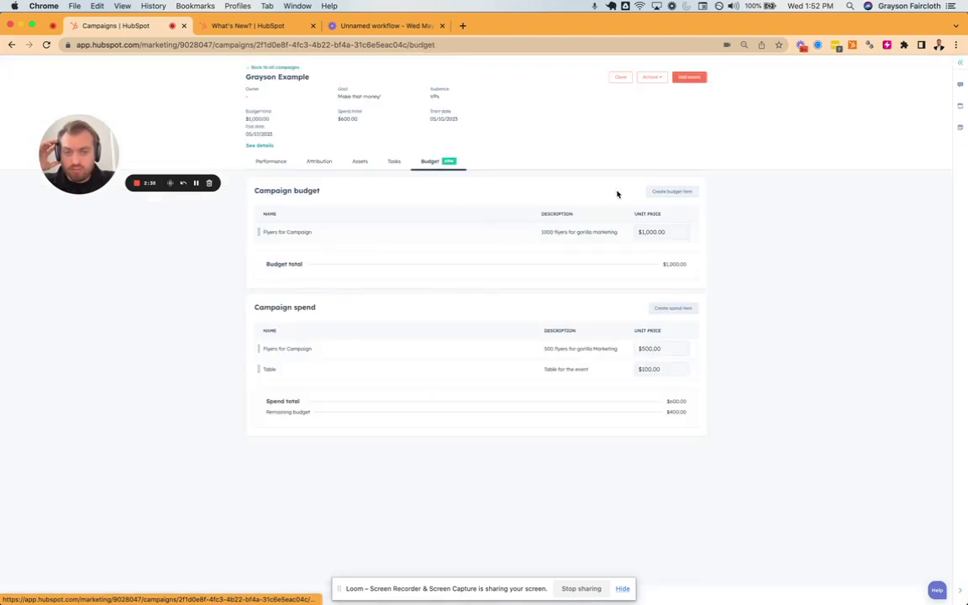